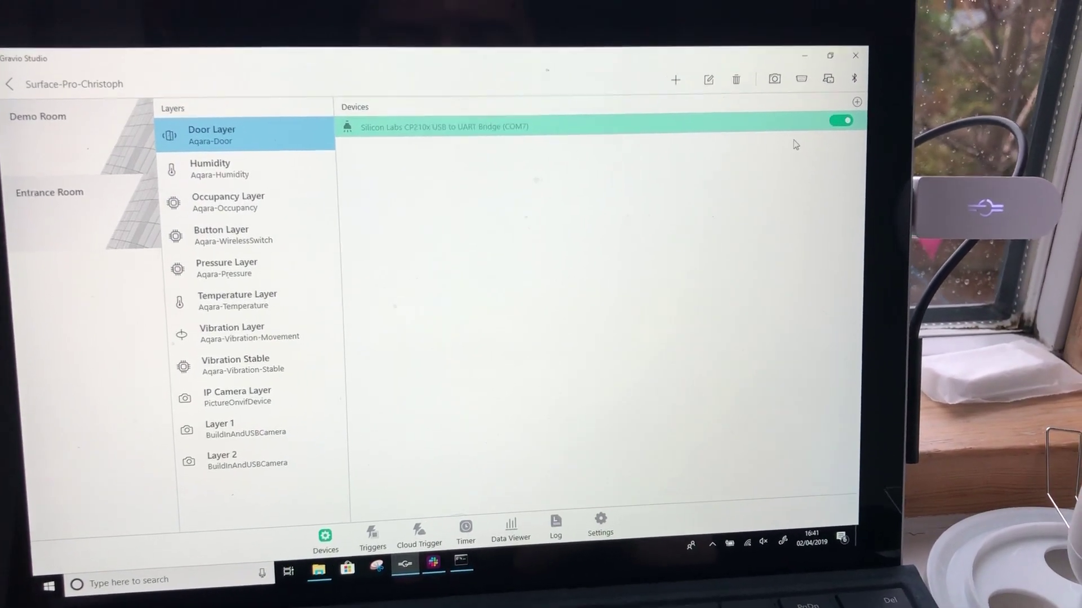
Step: Pair the IKEA TRADFRI E27 CWS Opal bulb so it appears under Attached Sensors
{"action": "left_click", "coordinate": [789, 102]}
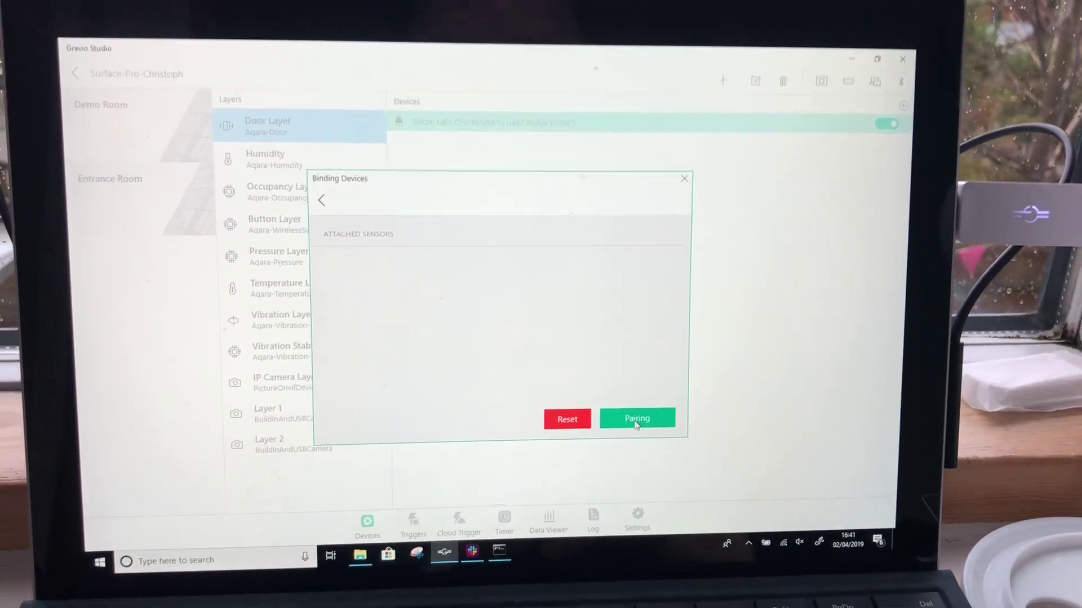
{"action": "left_click", "coordinate": [609, 444]}
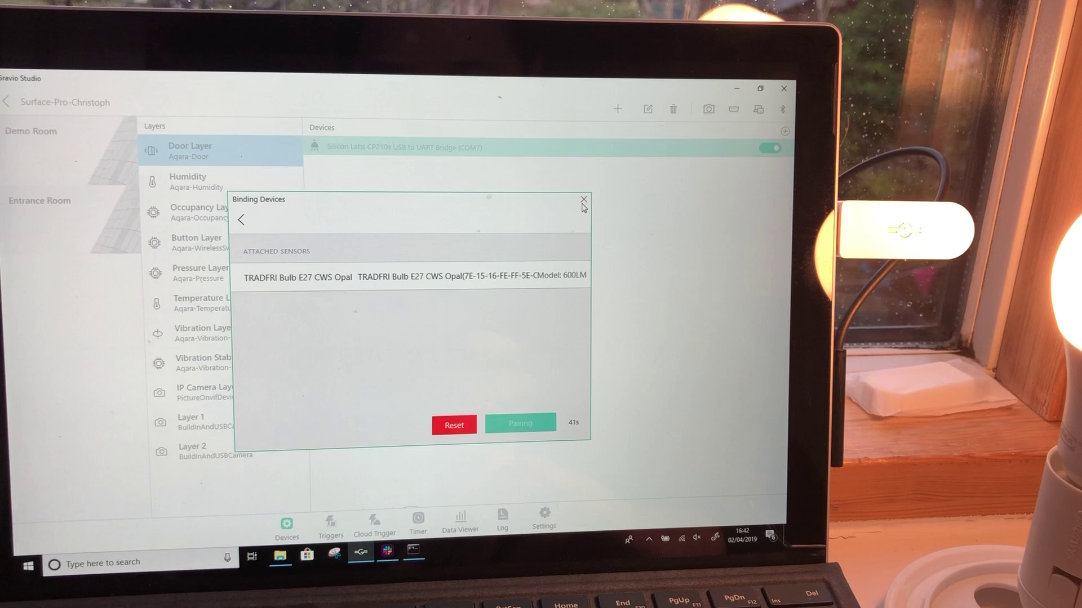
Step: Close Binding Devices and open Action6 from the localhost server's actions list
{"action": "left_click", "coordinate": [583, 203]}
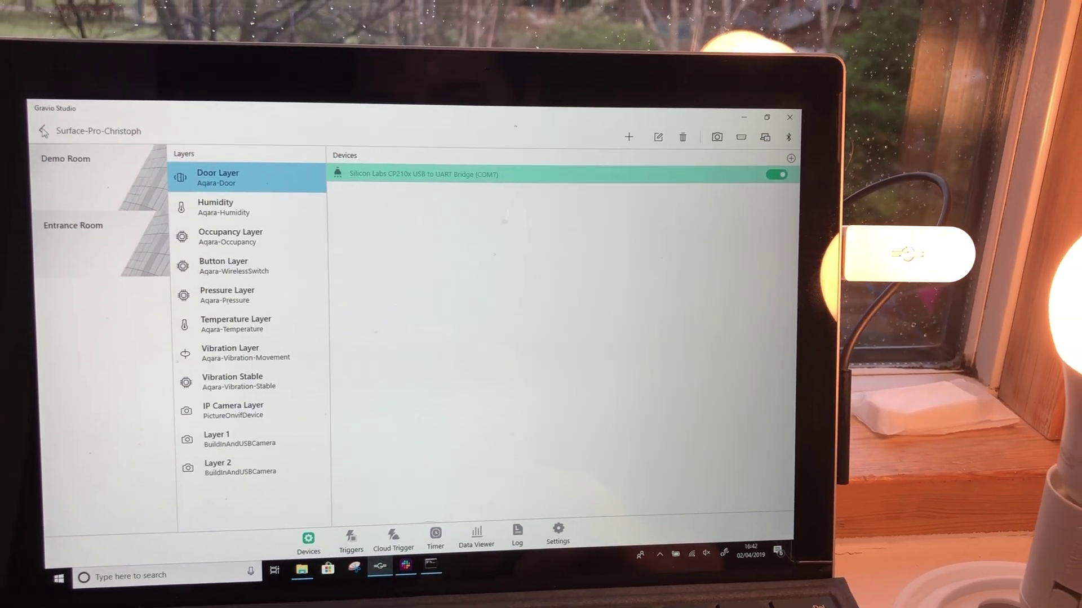
{"action": "left_click", "coordinate": [45, 130]}
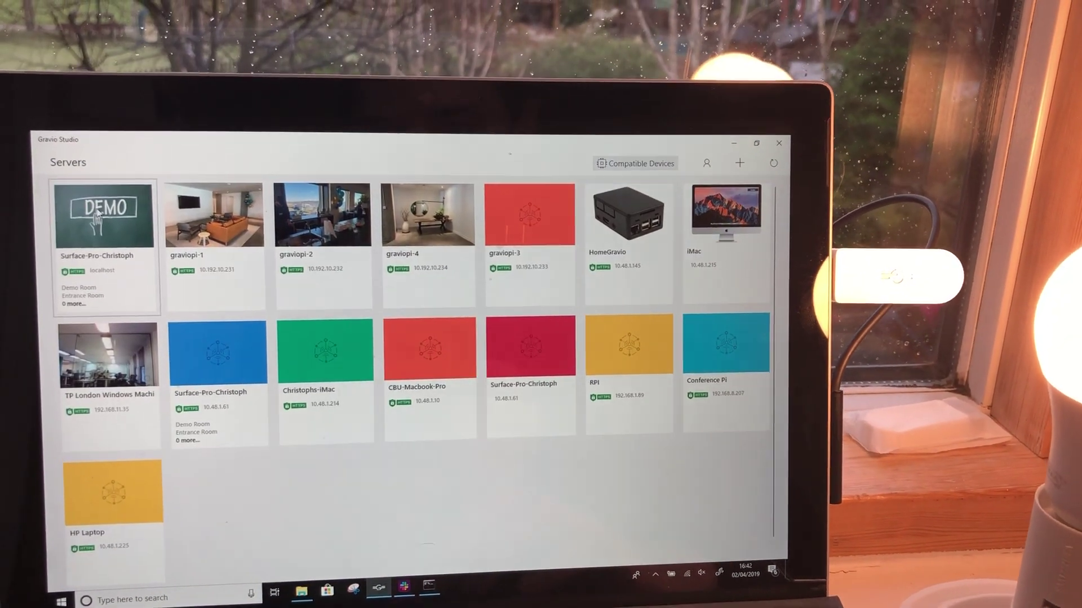
{"action": "mouse_move", "coordinate": [206, 178]}
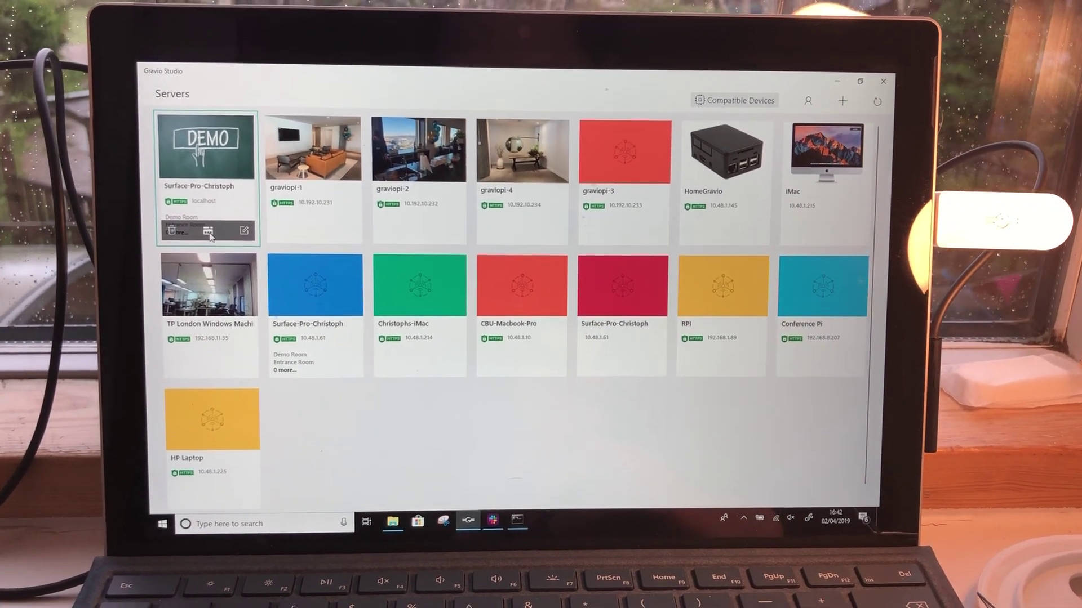
{"action": "left_click", "coordinate": [209, 232]}
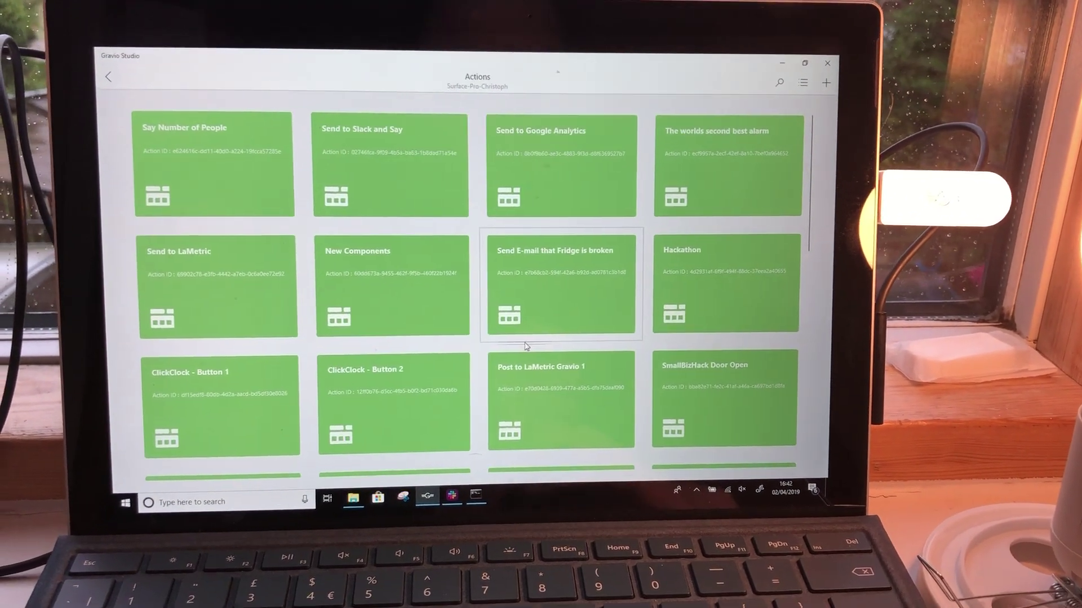
{"action": "scroll", "coordinate": [541, 305], "scroll_direction": "down", "scroll_amount": 10}
{"action": "left_click", "coordinate": [265, 410]}
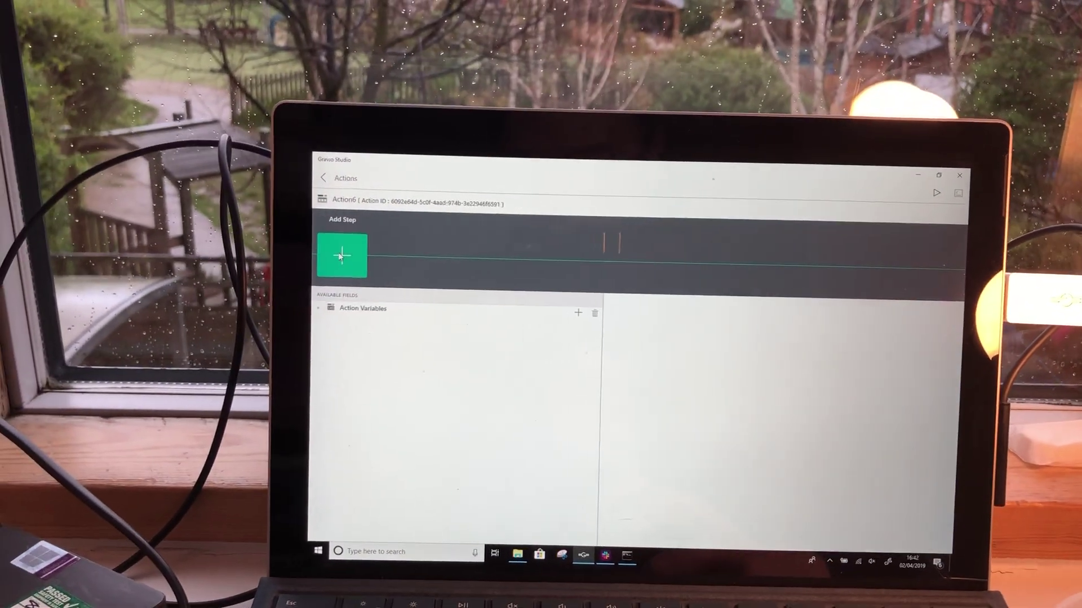
Step: Add a TradfriLightBulb step from the Components Library to Action6
{"action": "left_click", "coordinate": [316, 261]}
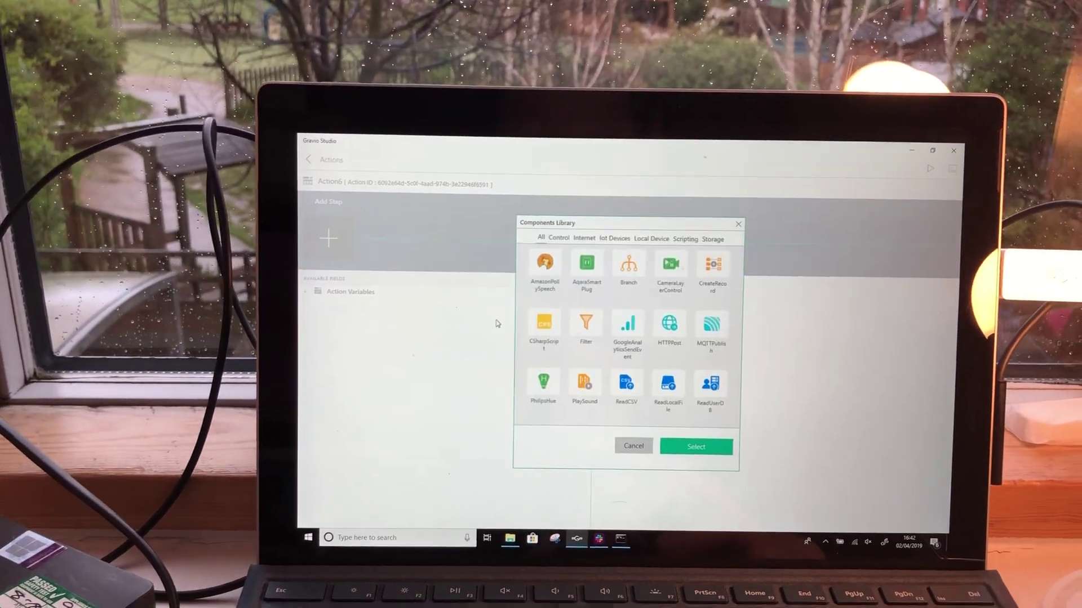
{"action": "scroll", "coordinate": [544, 350], "scroll_direction": "down", "scroll_amount": 5}
{"action": "left_click", "coordinate": [515, 360]}
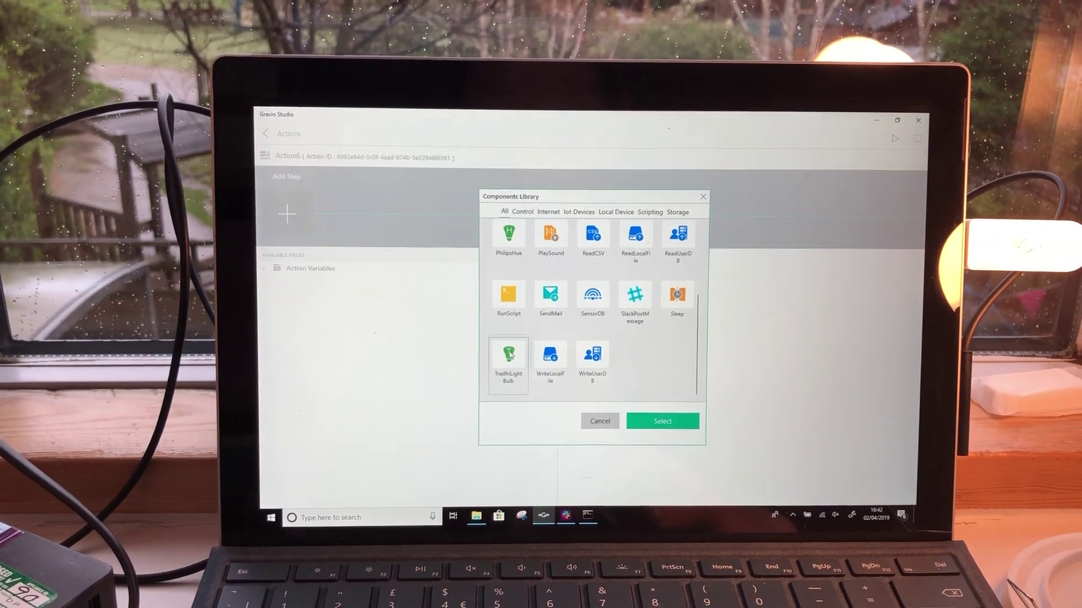
{"action": "left_click", "coordinate": [639, 419]}
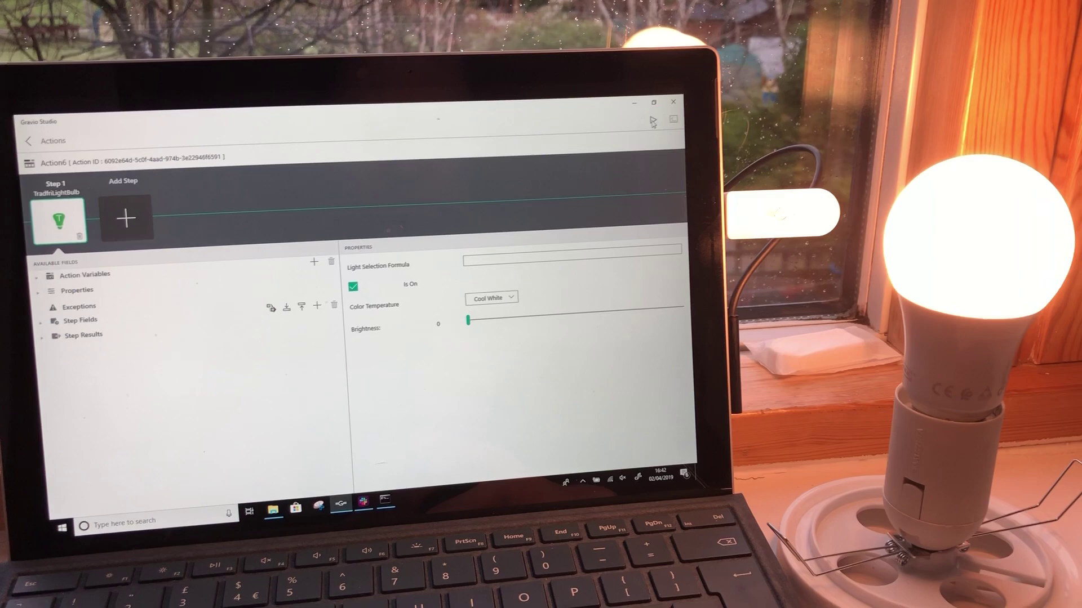
Step: Run Action6, raise the bulb's brightness to 255, then run it again
{"action": "left_click", "coordinate": [710, 124]}
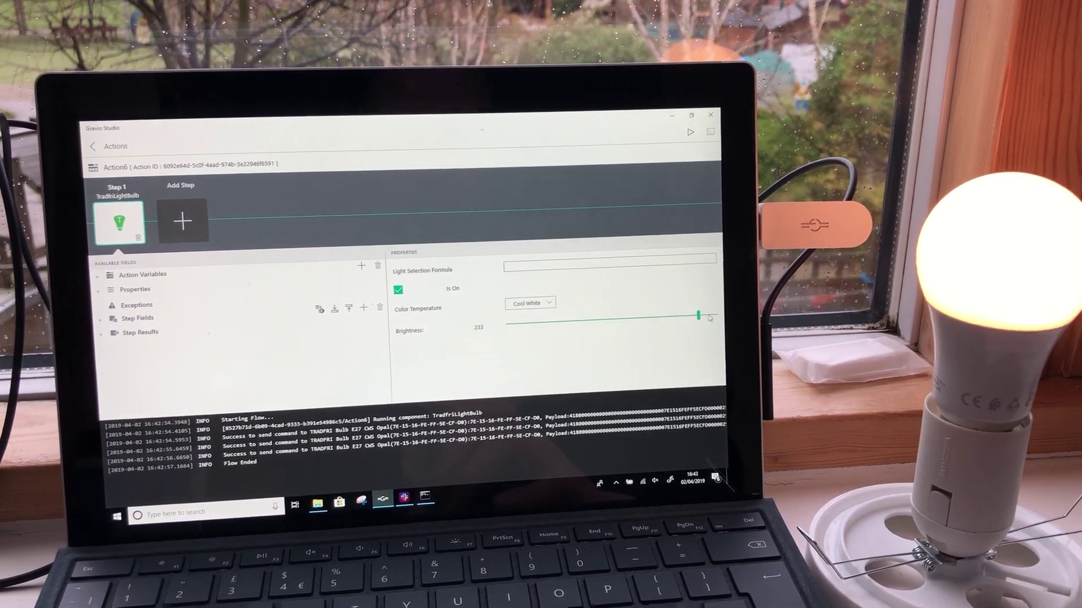
{"action": "left_click_drag", "start_coordinate": [698, 317], "coordinate": [709, 316]}
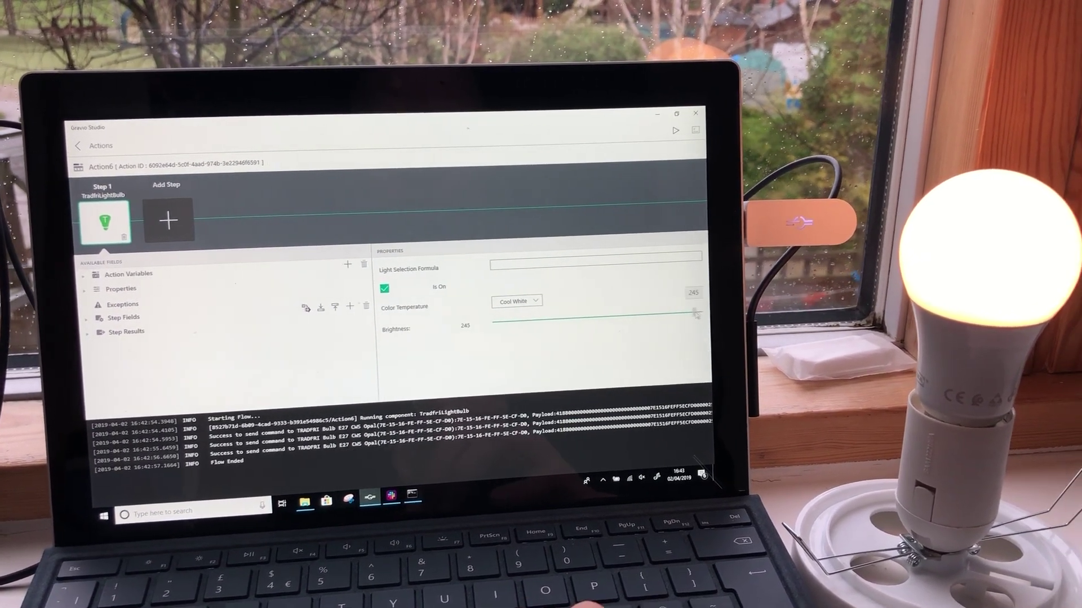
{"action": "left_click", "coordinate": [666, 139]}
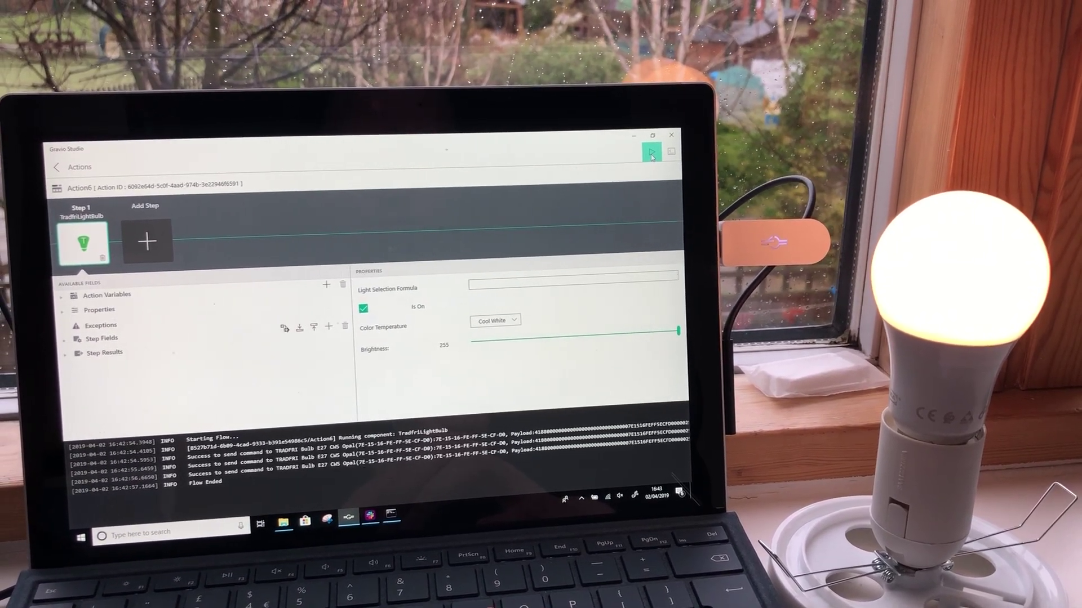